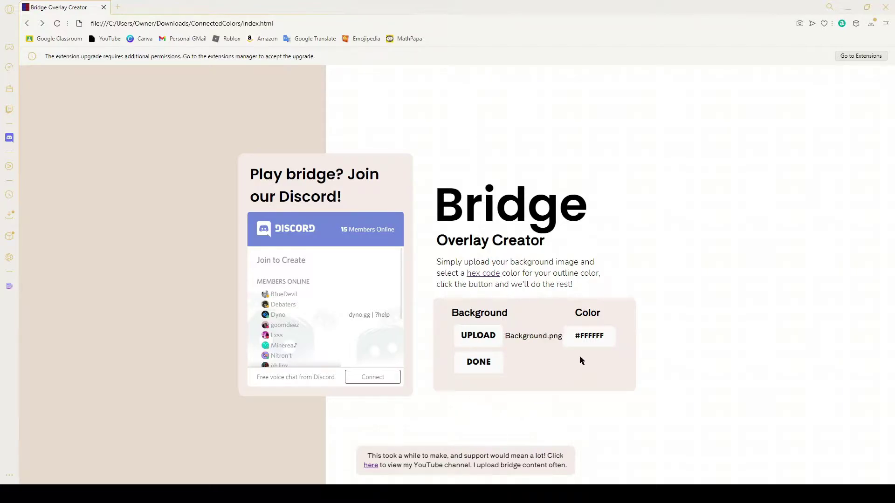
Replace the #FFFFFF outline colour value with #C52E2A
left_click(599, 340)
left_click_drag(607, 338, 567, 342)
type("#C52E2A")
left_click(481, 368)
Show the downloads in their folder and select all 47 generated PNG overlays
left_click(871, 24)
left_click(873, 91)
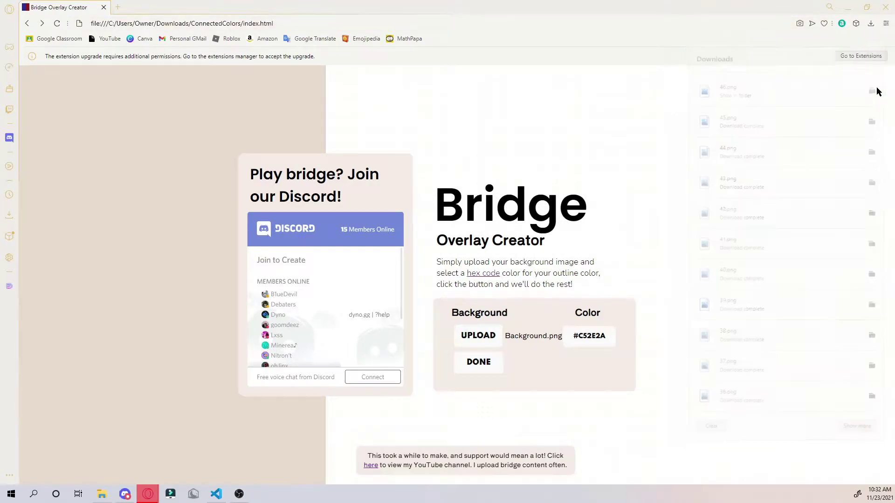
left_click_drag(623, 228, 621, 291)
left_click(450, 379, "shift")
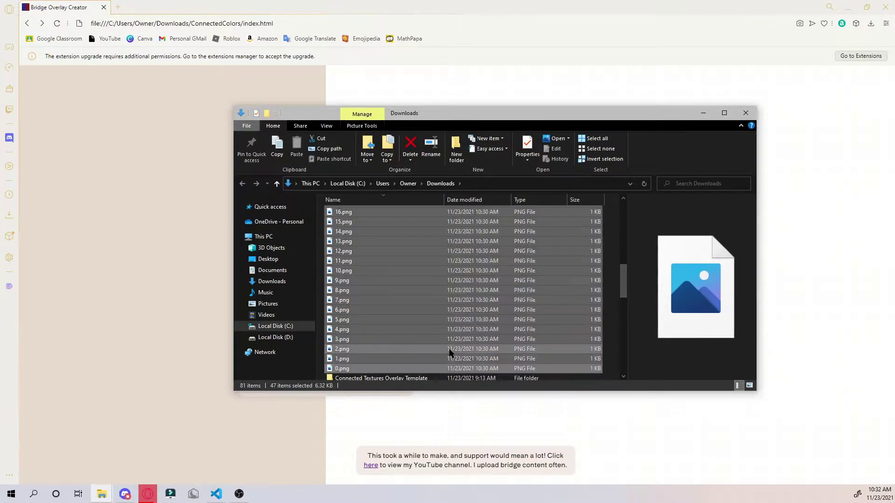
Paste the PNGs into the template's assets\minecraft\mcpatcher\ctm\red clay folder
double_click(375, 379)
double_click(345, 214)
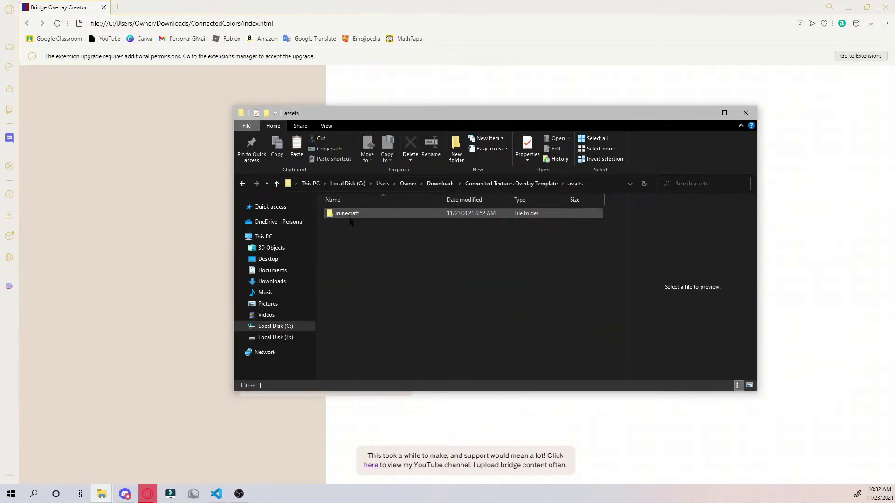
double_click(358, 214)
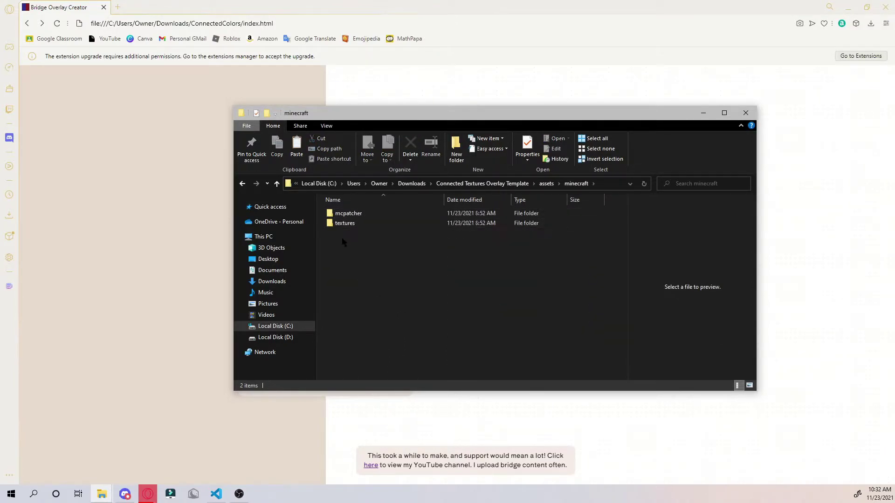
double_click(348, 214)
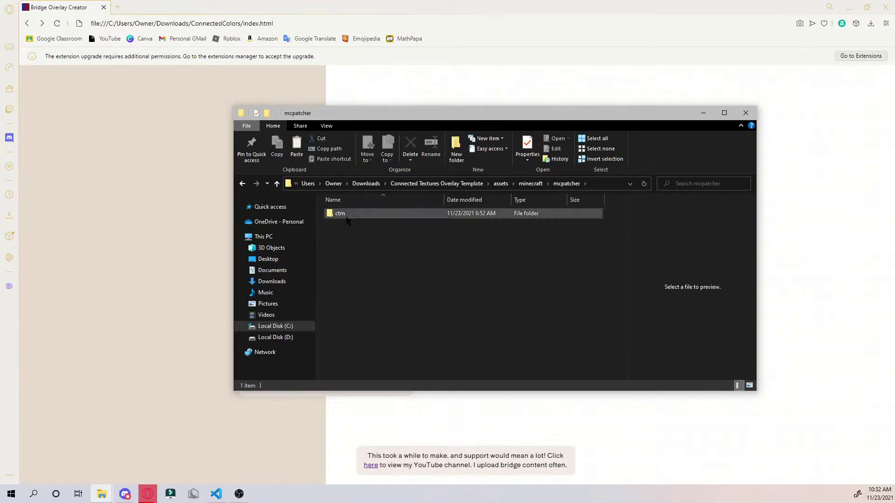
double_click(348, 214)
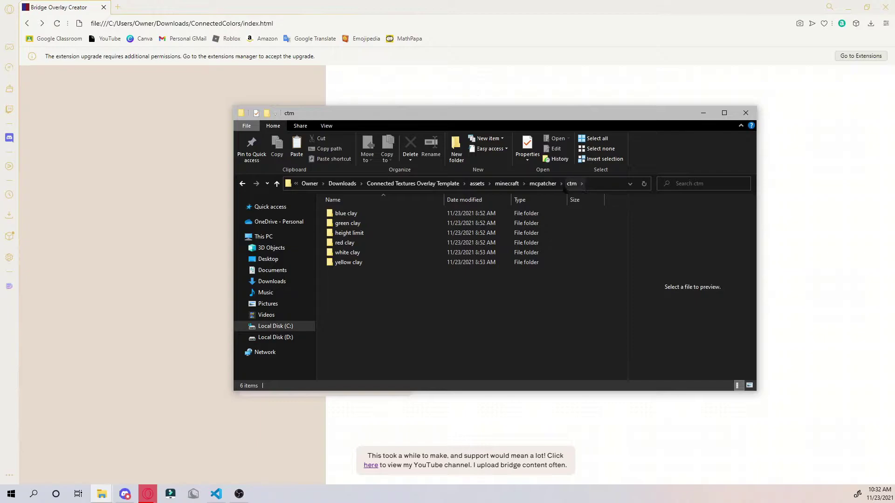
double_click(361, 243)
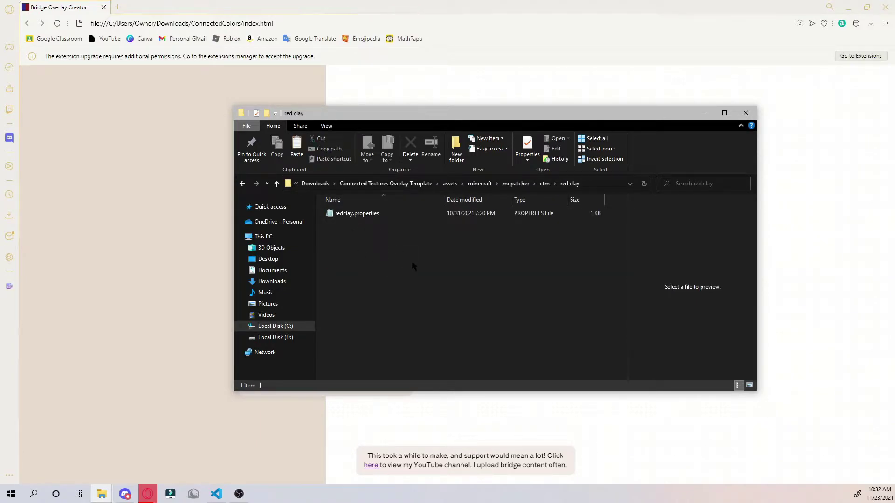
key("ctrl+v")
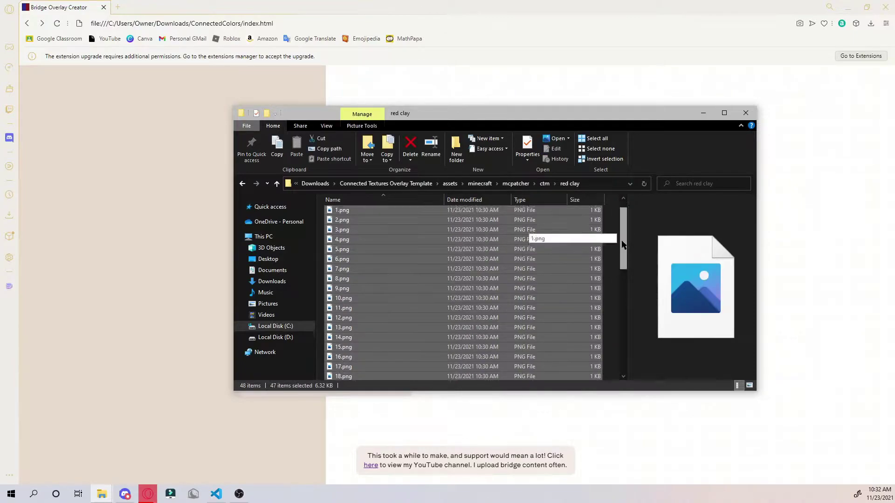
left_click_drag(620, 240, 609, 341)
scroll(425, 359, "down", 1)
left_click(412, 375)
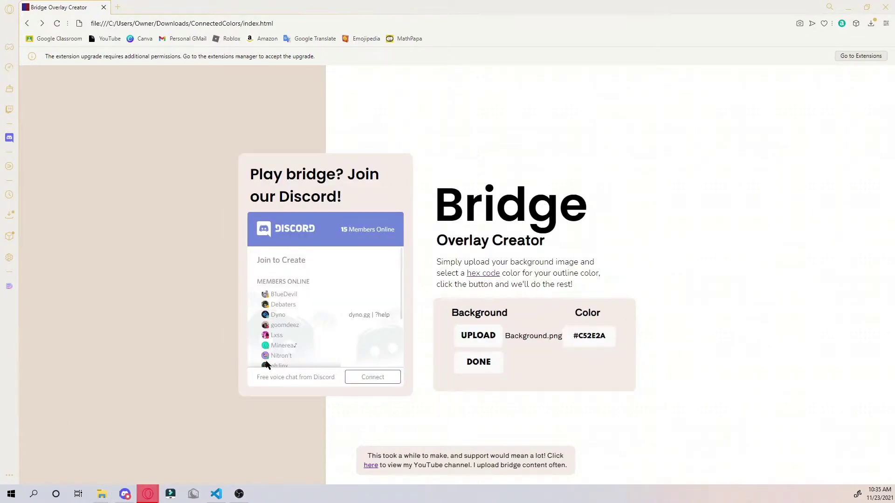
Start a background upload but cancel it, keeping Background.png
left_click(485, 343)
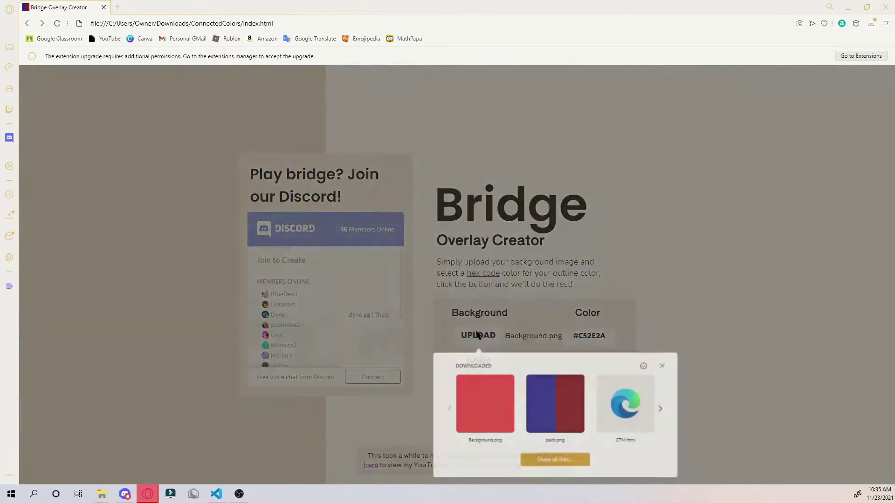
left_click(543, 460)
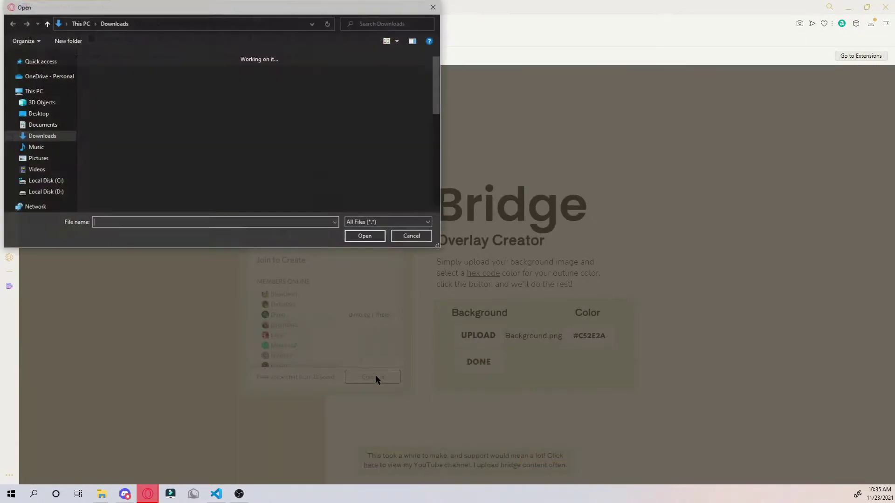
left_click(368, 238)
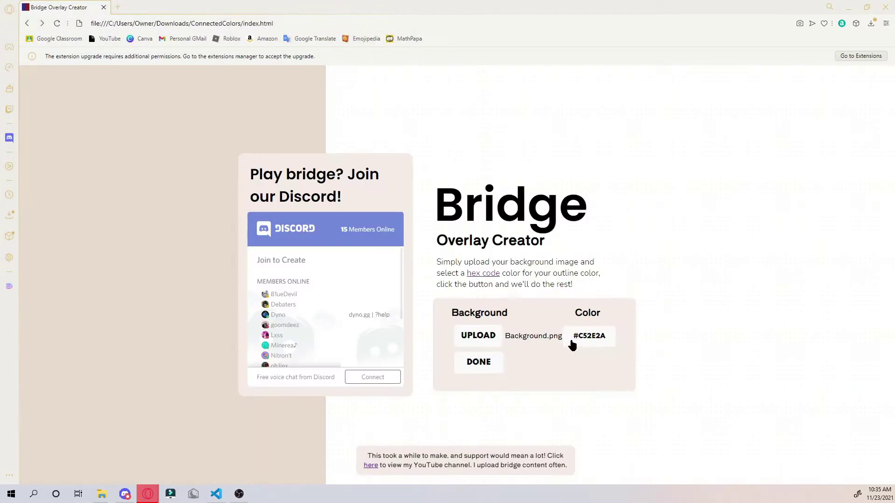
Set outline colour #270426, generate the overlays and allow multiple downloads
left_click(587, 342)
key("ctrl+a")
type("#270426")
left_click(482, 368)
left_click(477, 365)
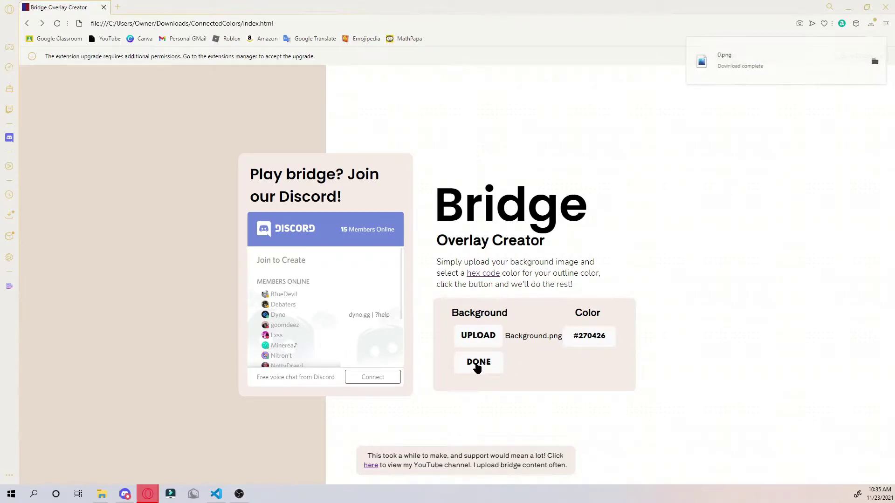
left_click(147, 76)
Show the downloads in their folder and select the 47 new PNGs
left_click(871, 23)
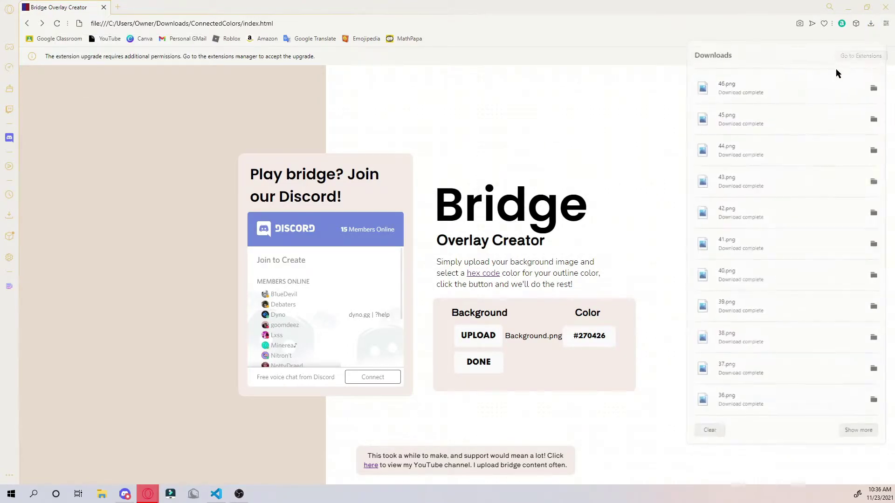
left_click(875, 86)
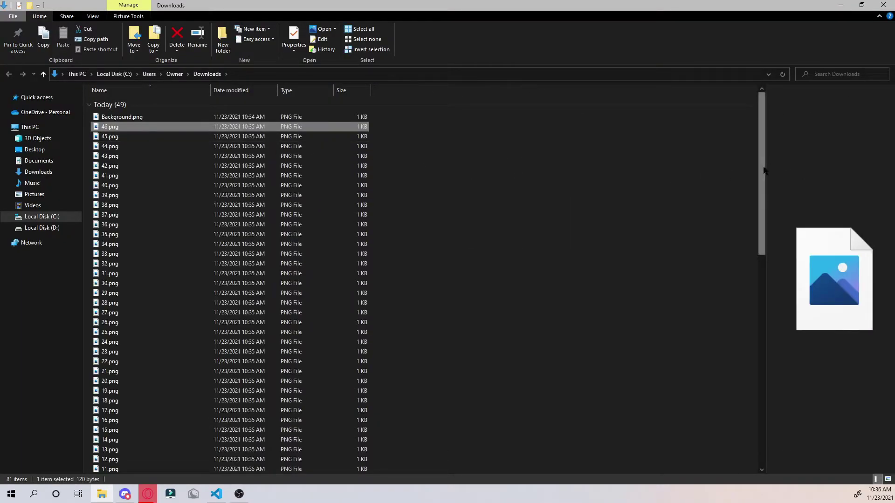
left_click_drag(762, 169, 759, 217)
left_click(320, 459, "shift")
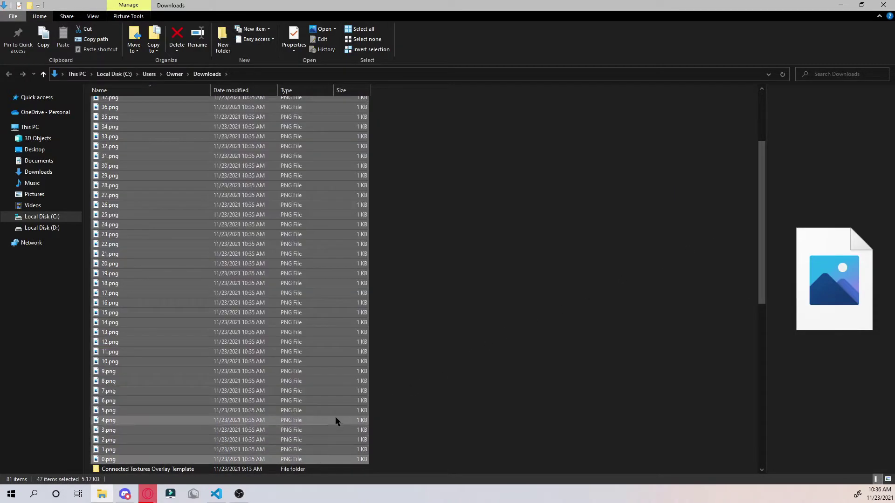
Paste the PNGs into the template's assets\minecraft\mcpatcher\ctm\blue clay folder
double_click(173, 470)
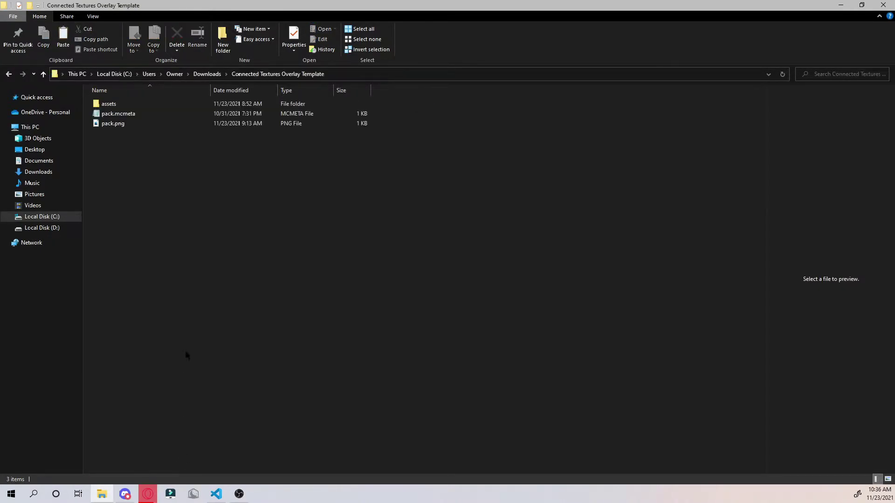
double_click(117, 104)
double_click(124, 104)
double_click(124, 104)
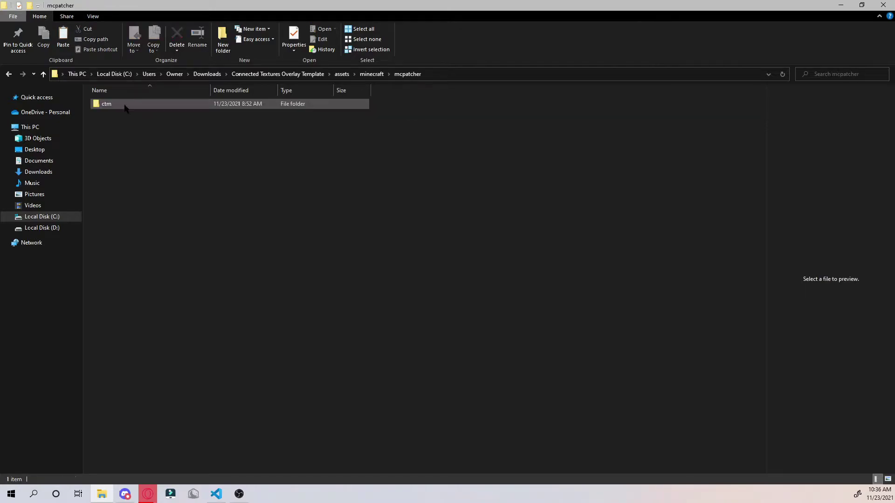
double_click(123, 104)
double_click(119, 105)
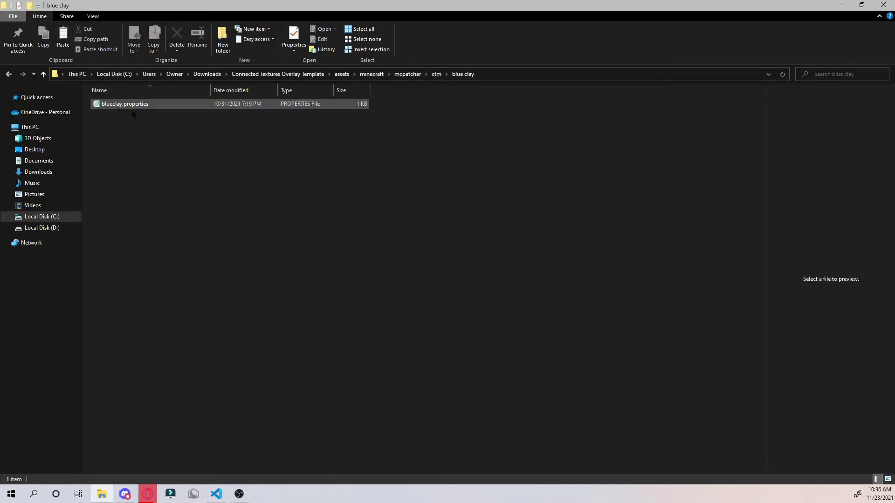
key("ctrl+v")
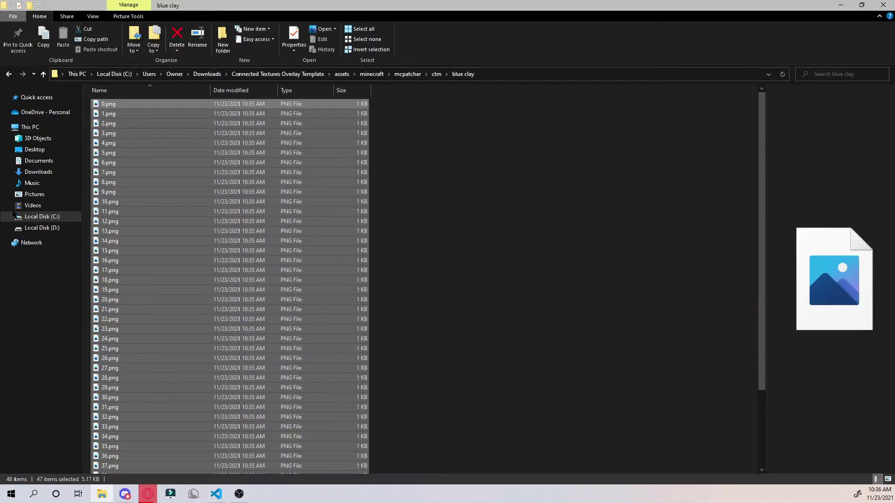
left_click(479, 220)
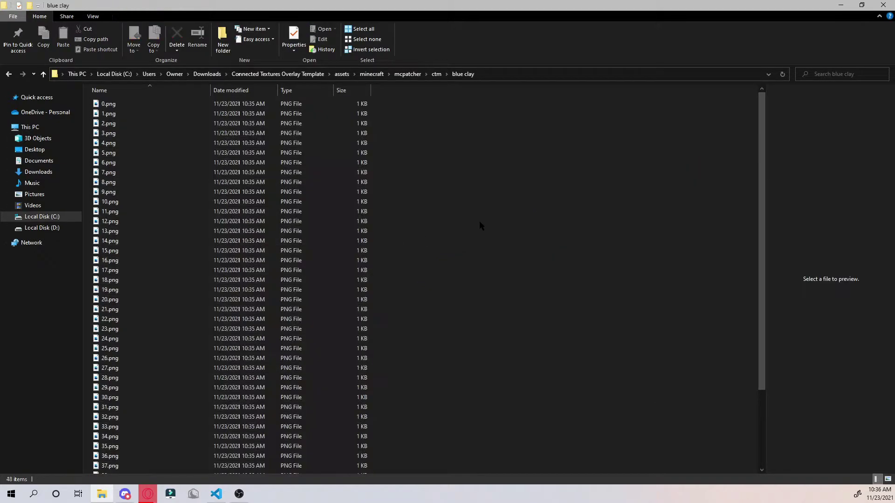
Inspect the blue and green subfolders inside ctm\height limit
left_click(436, 73)
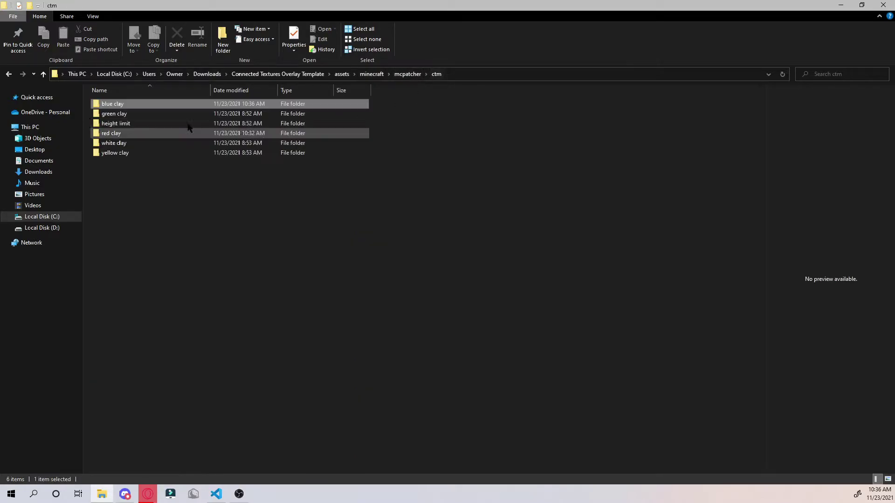
double_click(123, 124)
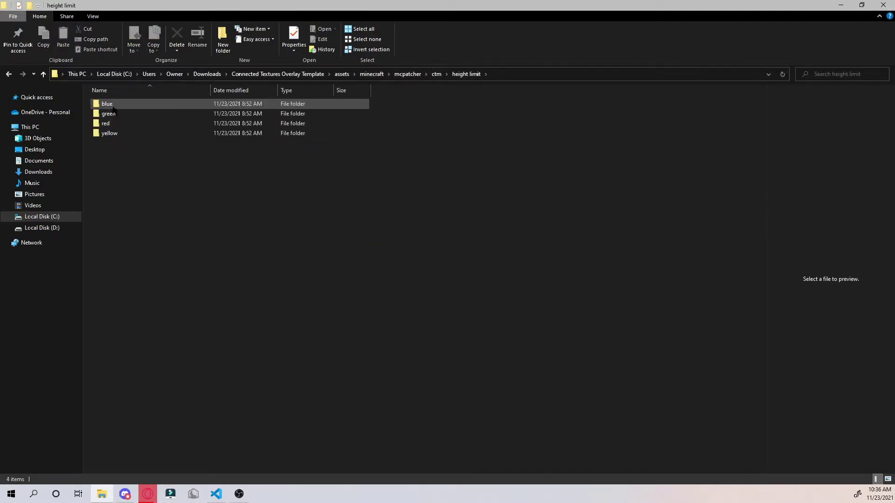
double_click(112, 106)
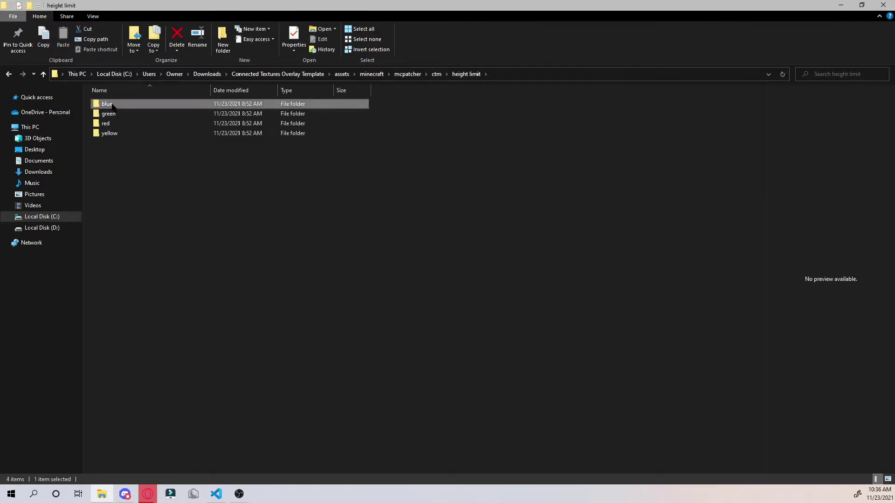
left_click(459, 76)
double_click(156, 117)
key("alt+Left")
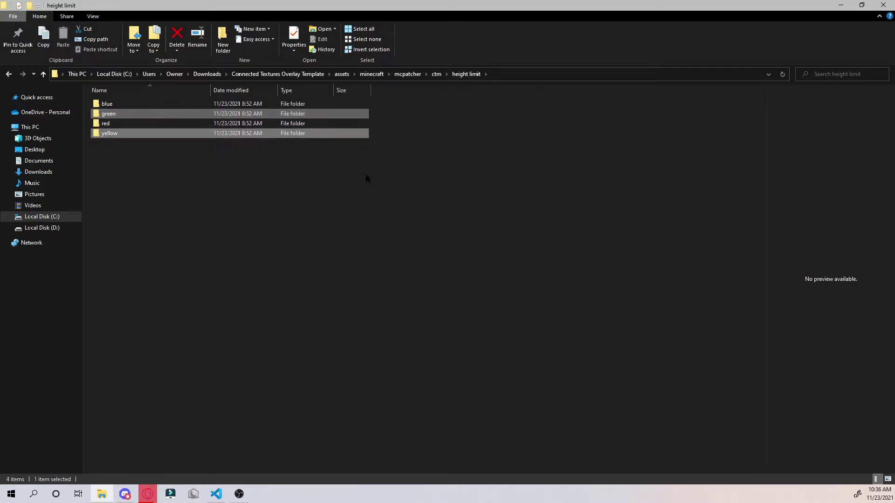
Delete the green and yellow subfolders from height limit and return to the browser
left_click(313, 132, "ctrl")
key("Delete")
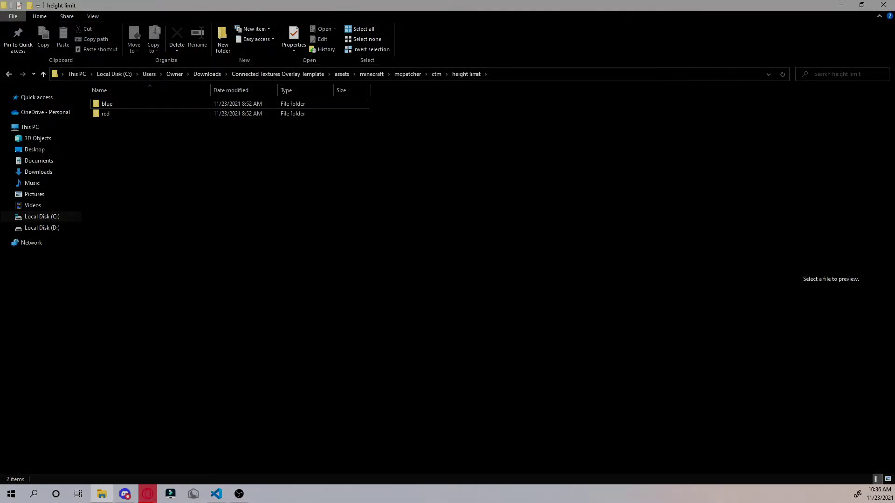
key("alt+Tab")
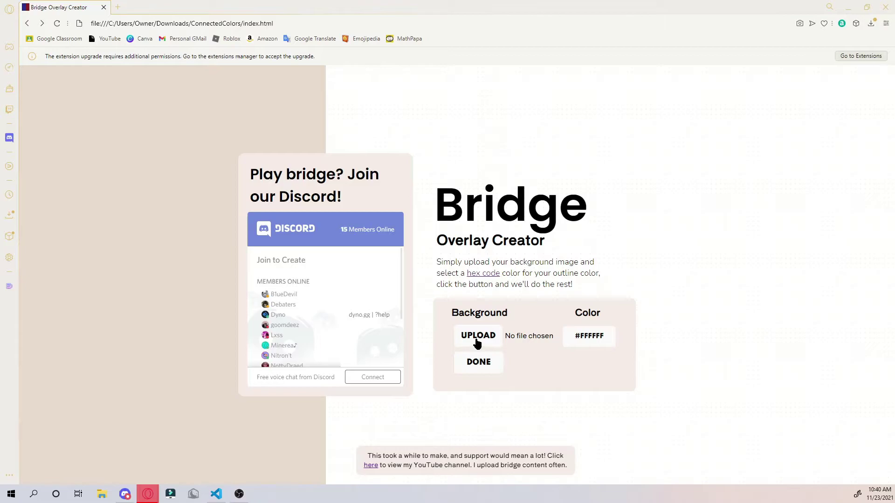
Upload Background.png as the background image
left_click(478, 336)
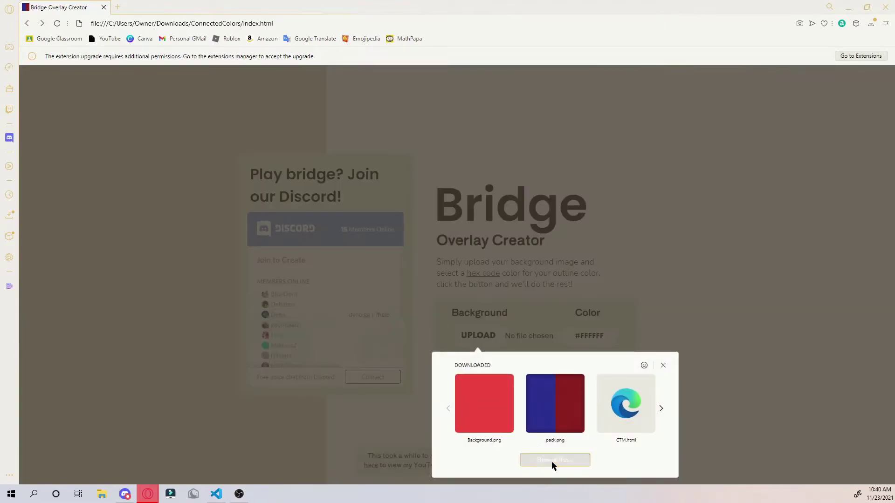
left_click(555, 462)
double_click(102, 84)
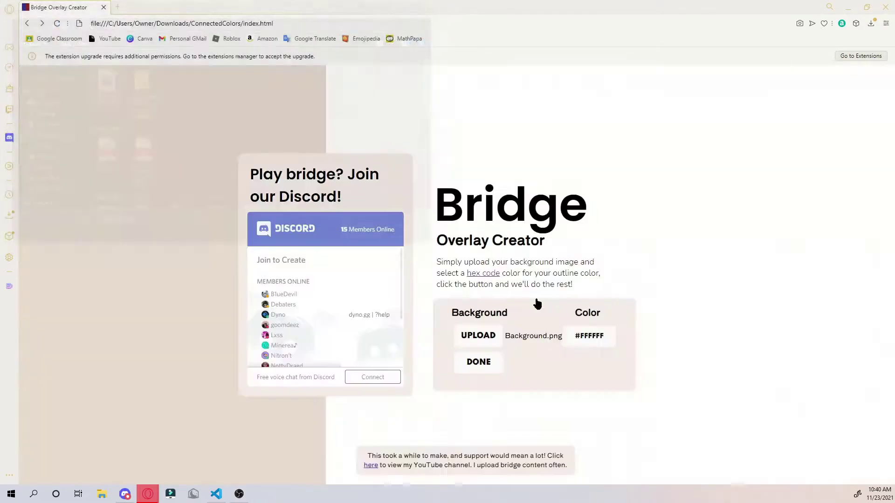
Generate tiles with outline colour #670B29, allow the downloads, and show them in their folder
triple_click(602, 335)
type("#670B29")
left_click(479, 369)
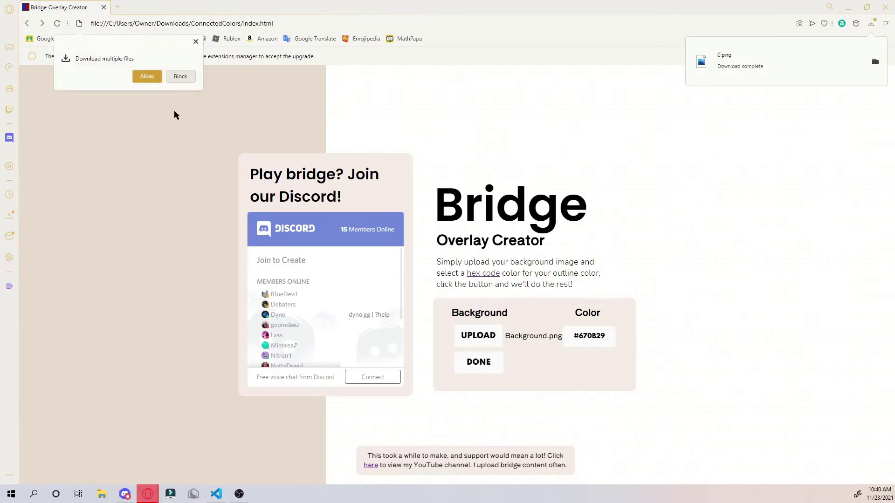
left_click(147, 76)
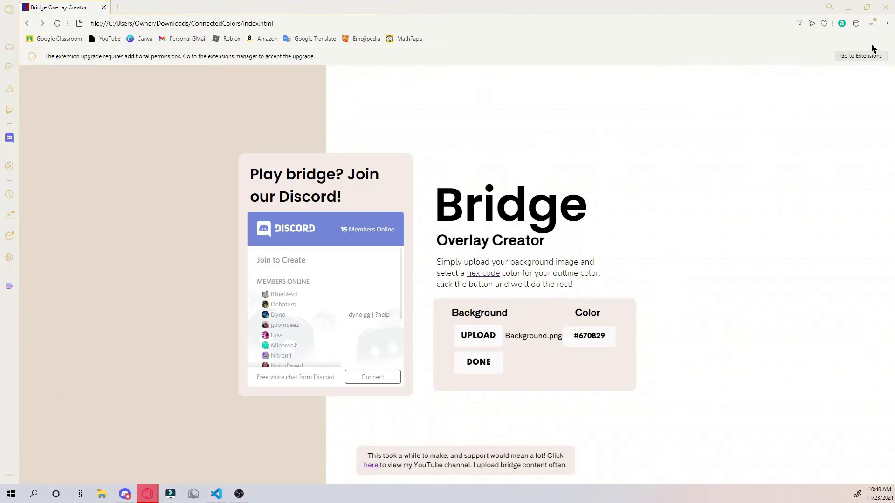
left_click(870, 23)
left_click(879, 90)
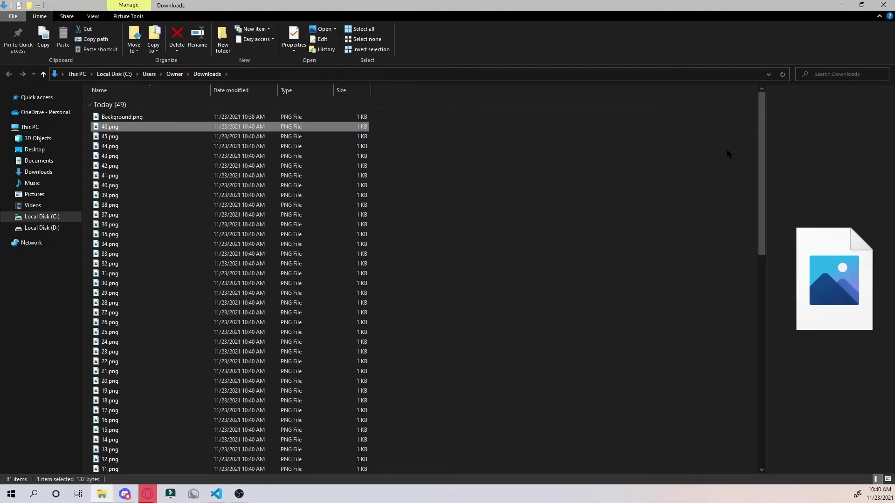
Copy tiles 0.png–46.png and open the Connected Textures Overlay Template folder
left_click_drag(760, 156, 746, 207)
left_click(138, 447, "shift")
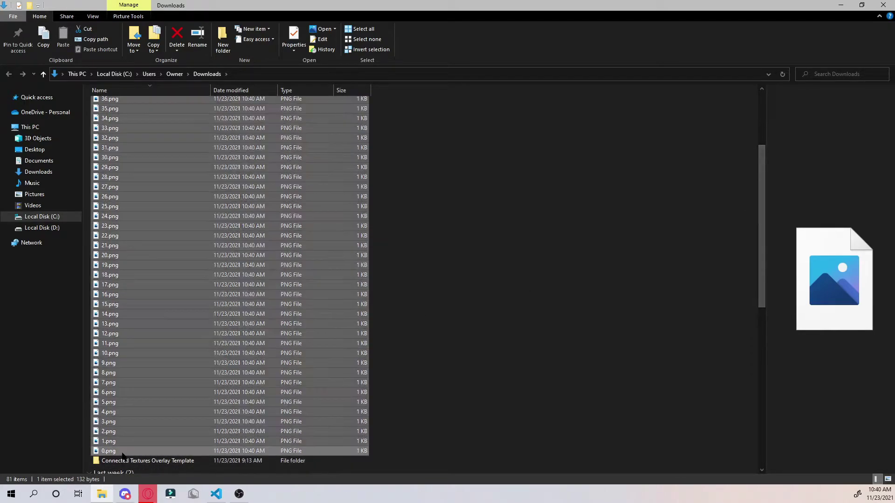
left_click(248, 462)
double_click(248, 462)
Check pack.mcmeta, then browse into assets\minecraft\mcpatcher\ctm
double_click(117, 113)
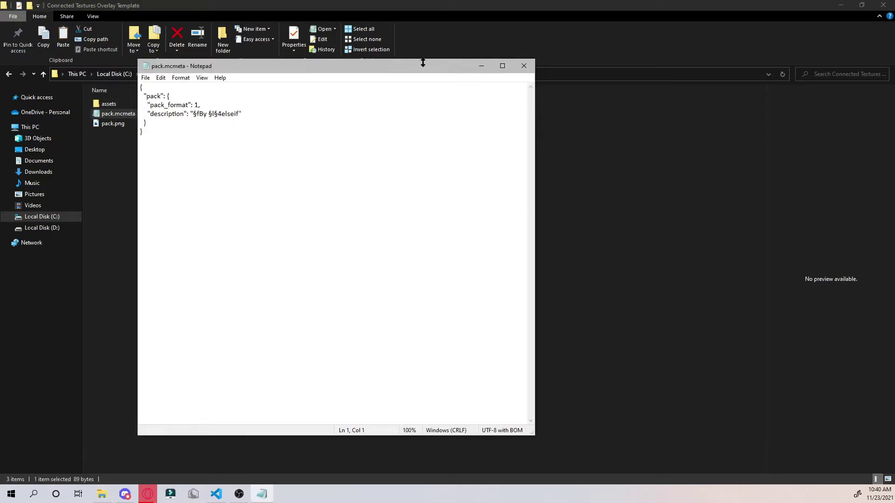
left_click(523, 66)
double_click(110, 104)
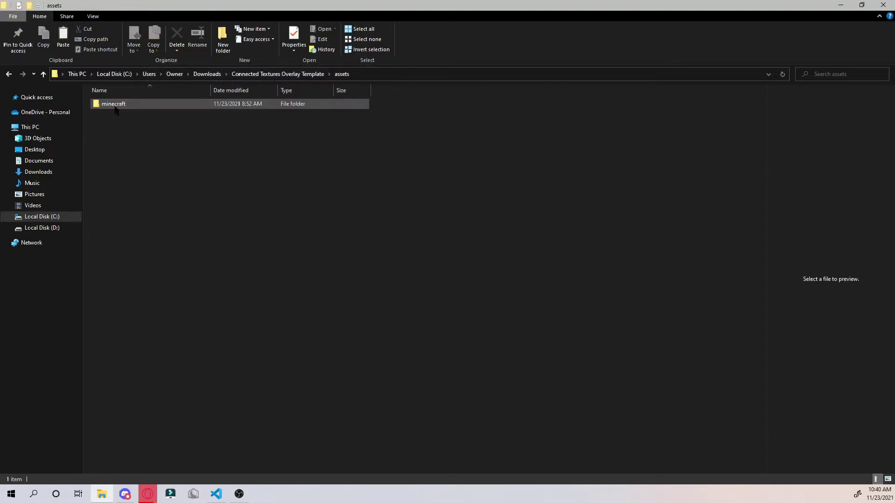
double_click(111, 103)
double_click(113, 105)
double_click(113, 103)
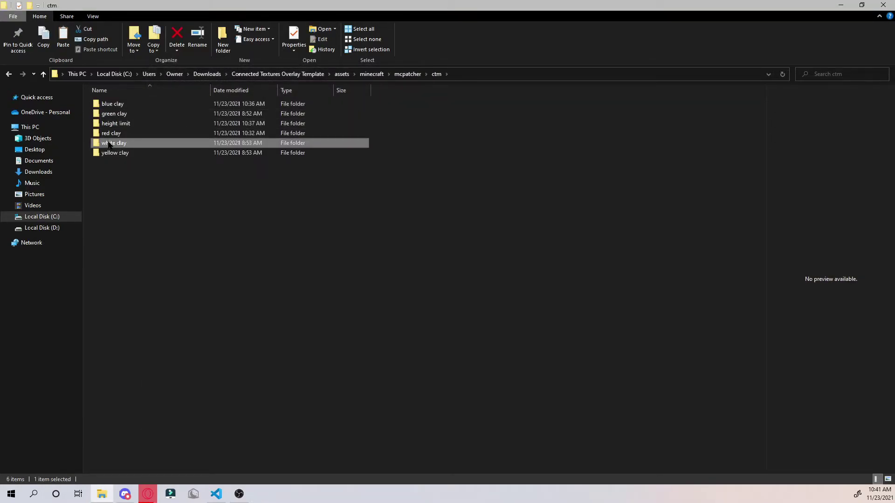
Paste the 47 tiles into white clay and navigate back to the ctm folder
double_click(111, 143)
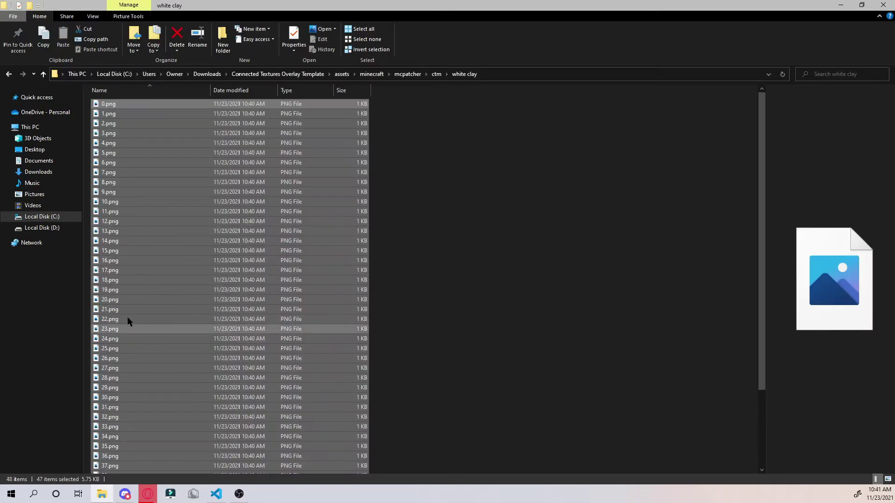
left_click(485, 259)
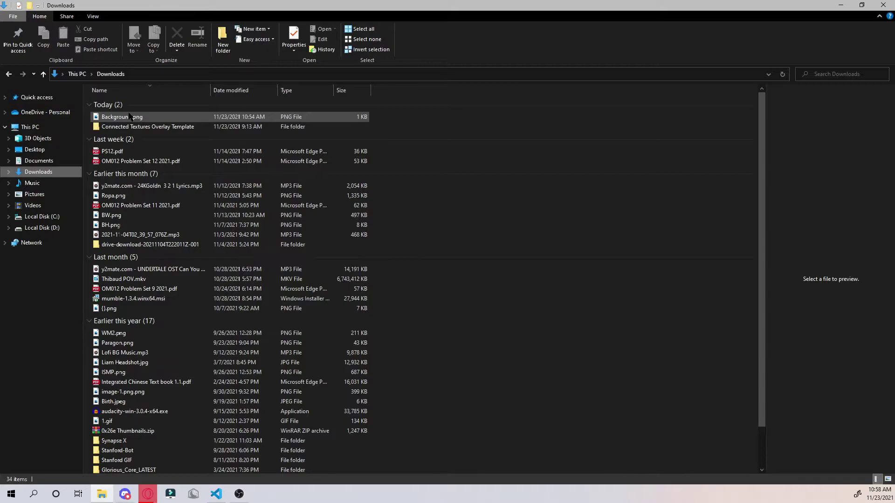
double_click(128, 126)
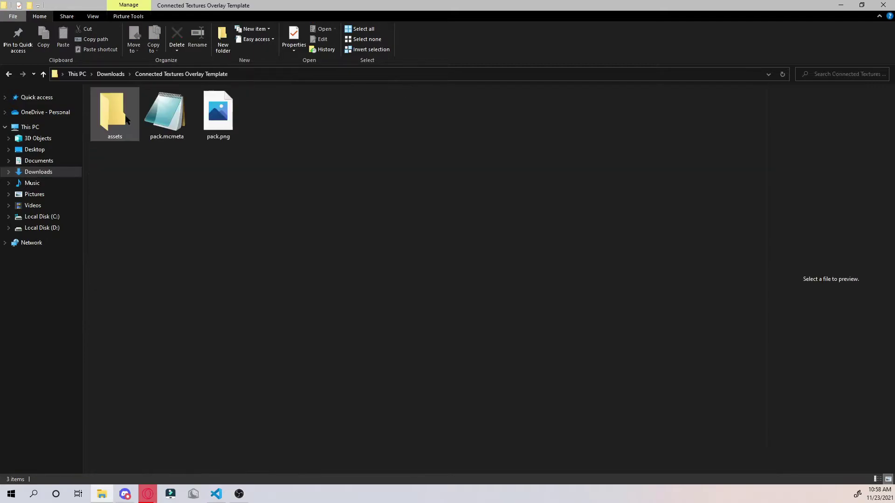
double_click(113, 124)
left_click(112, 104)
double_click(112, 104)
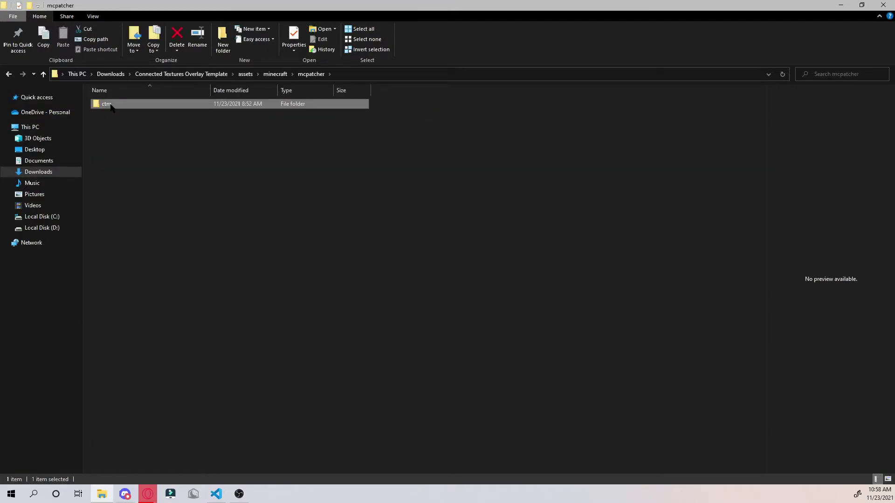
double_click(113, 105)
Delete the green clay and yellow clay folders from ctm
left_click(115, 117)
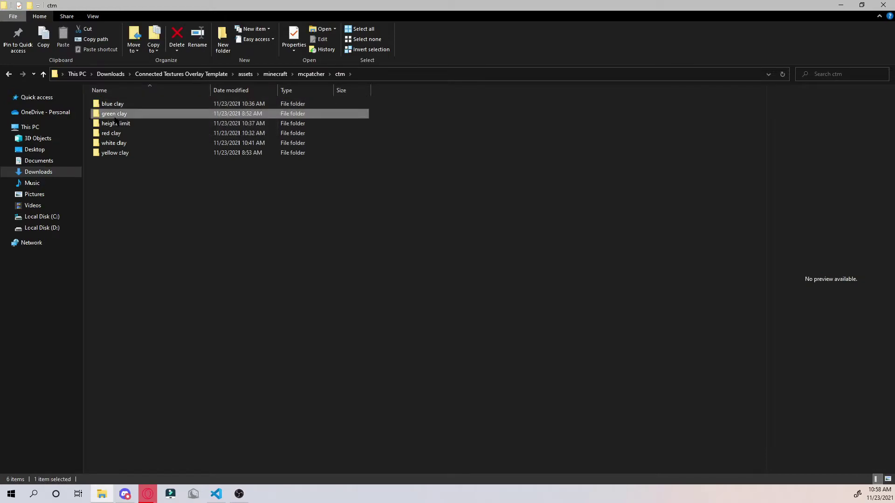
left_click(122, 153, "ctrl")
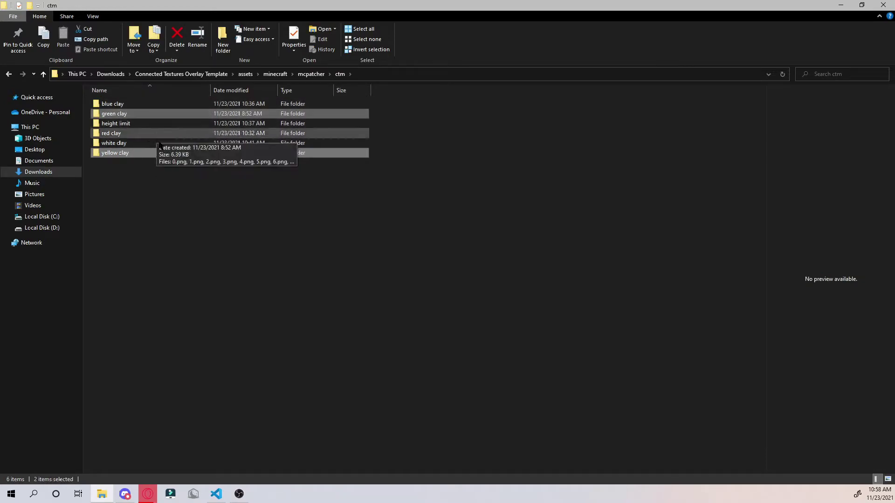
key("Delete")
Delete height limit's green and yellow subfolders, then return to ctm
left_click(124, 117)
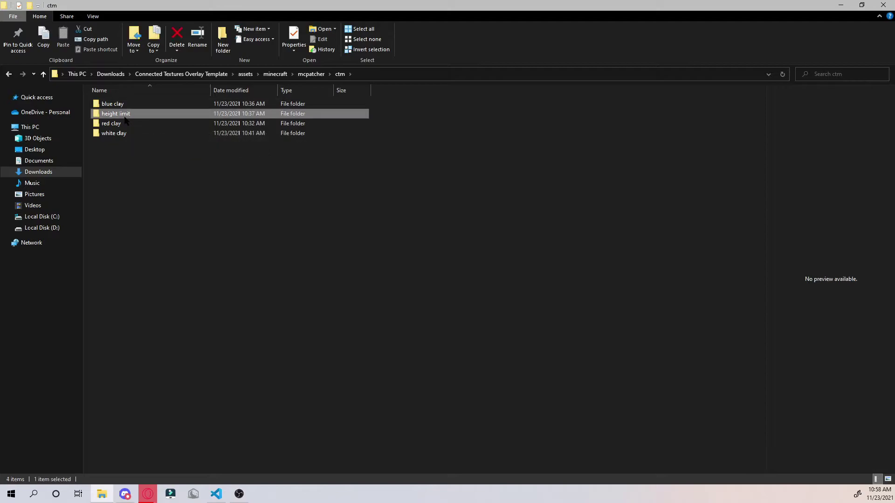
double_click(120, 116)
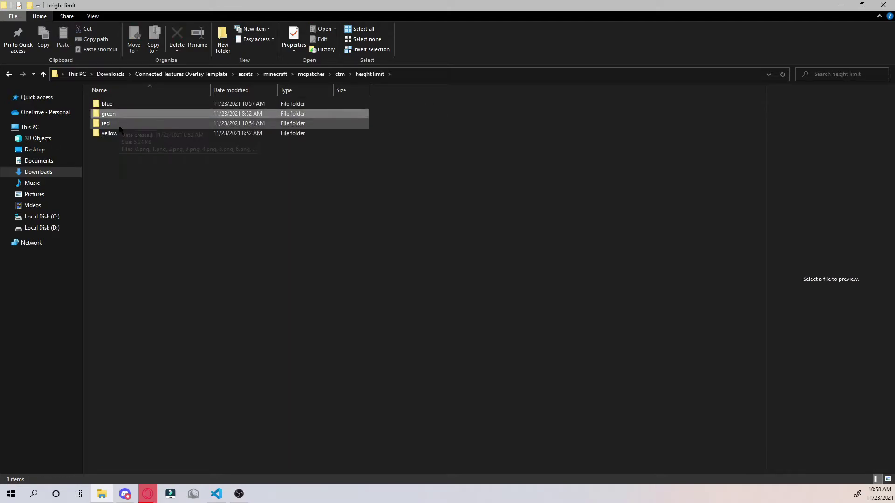
left_click(120, 113)
left_click(122, 133, "ctrl")
key("Delete")
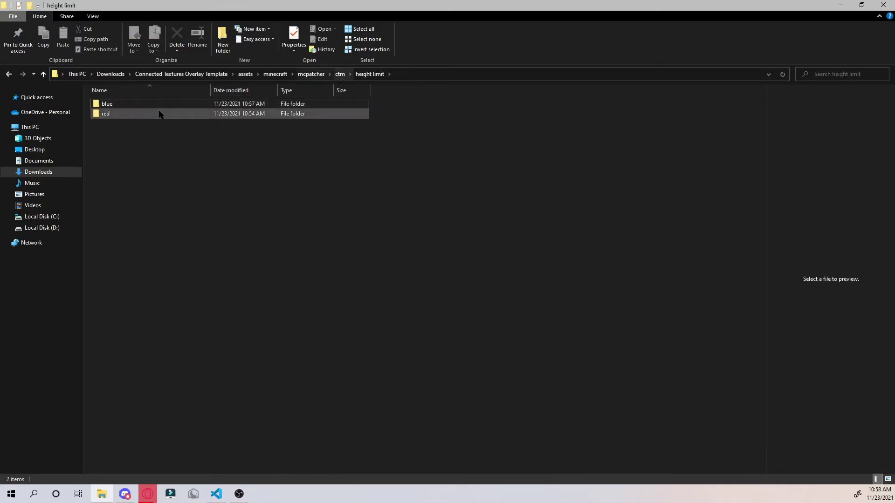
left_click(339, 74)
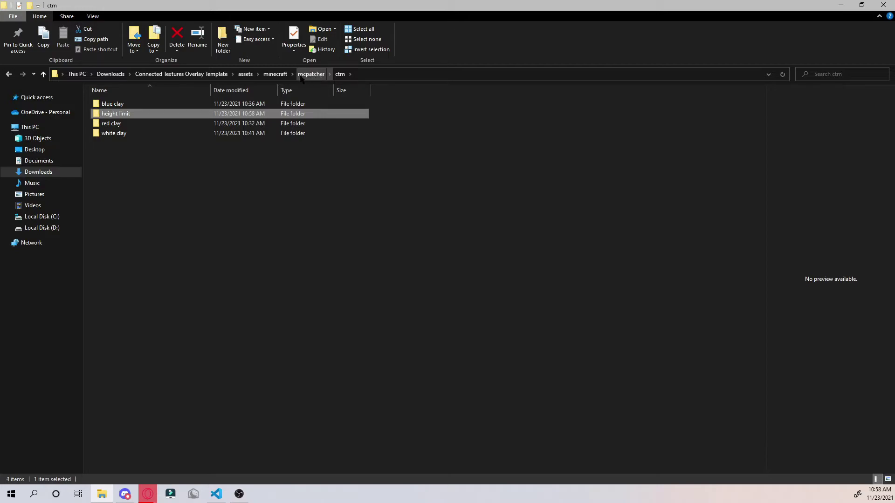
Inspect the textures\blocks folder and read README.txt
left_click(275, 74)
double_click(125, 113)
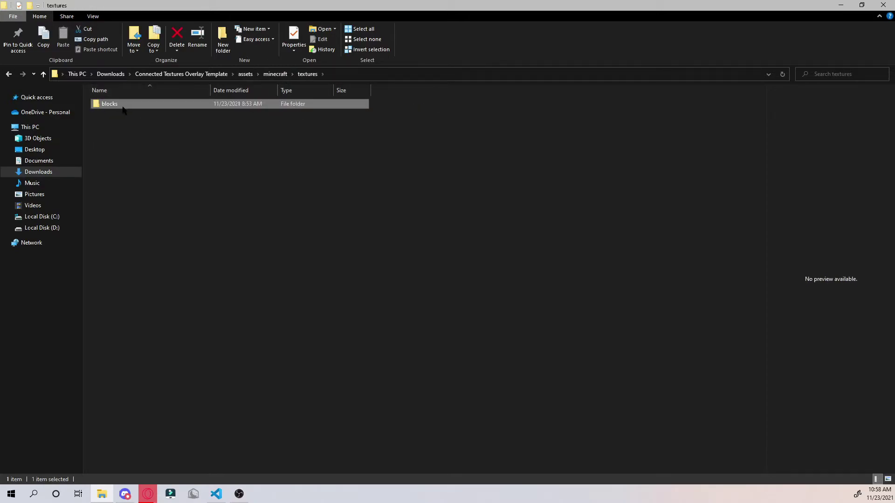
double_click(122, 111)
left_click(321, 115)
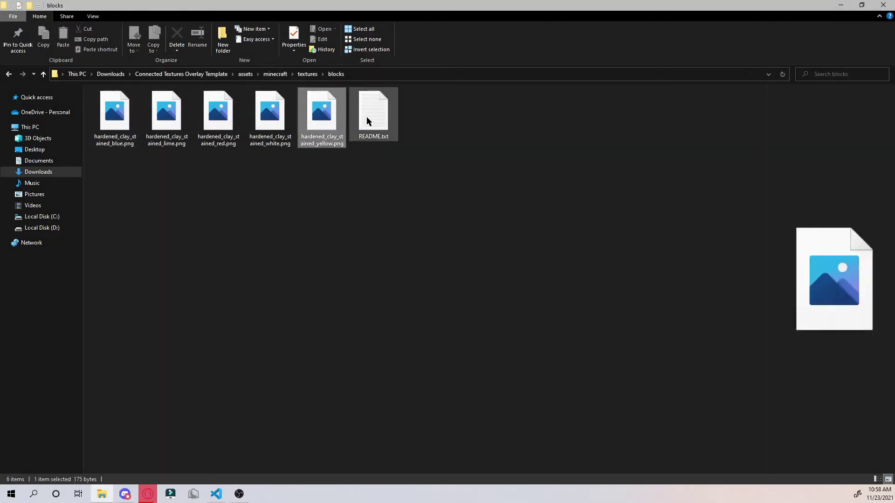
double_click(366, 120)
left_click(520, 64)
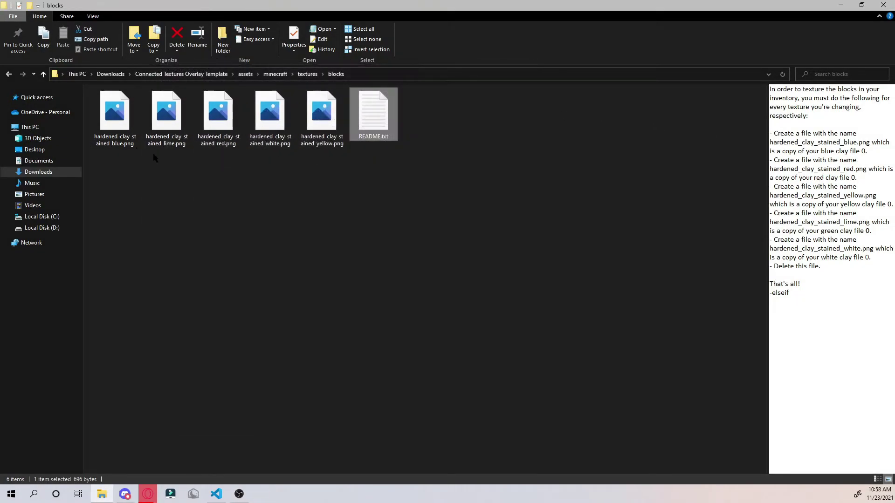
Return to minecraft and open mcpatcher\ctm\blue clay
left_click(307, 73)
key("F2")
left_click(279, 74)
double_click(140, 104)
double_click(136, 104)
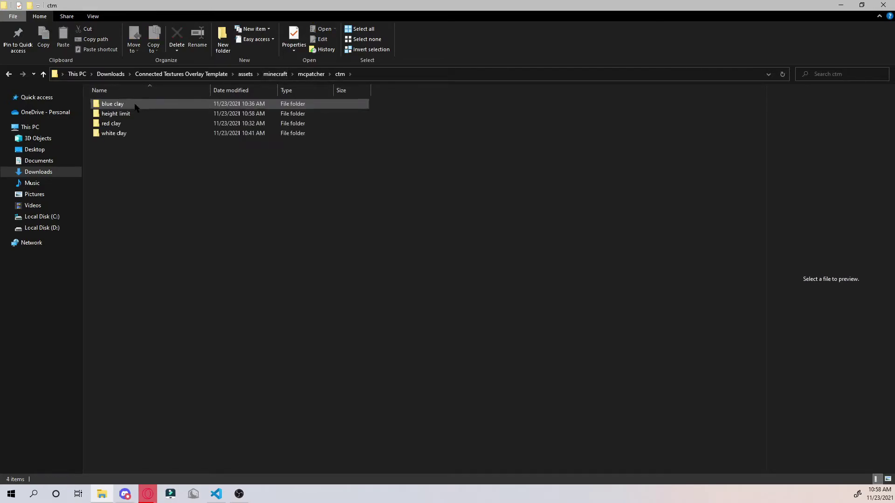
double_click(135, 107)
Preview the new 0.png in blue clay, then open textures\blocks
left_click(123, 133)
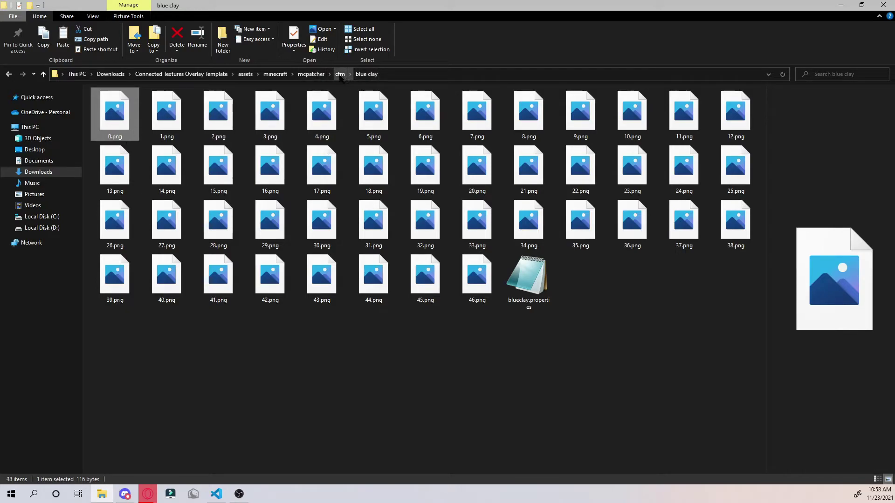
left_click(275, 74)
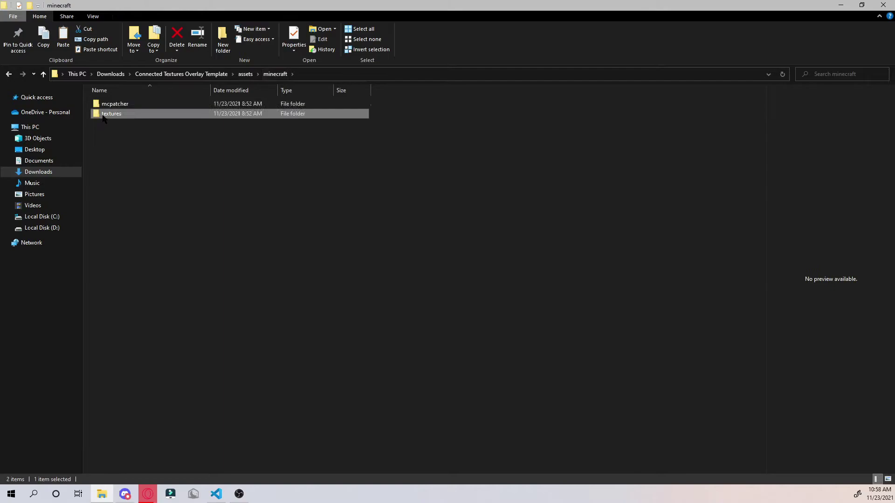
double_click(106, 112)
double_click(115, 104)
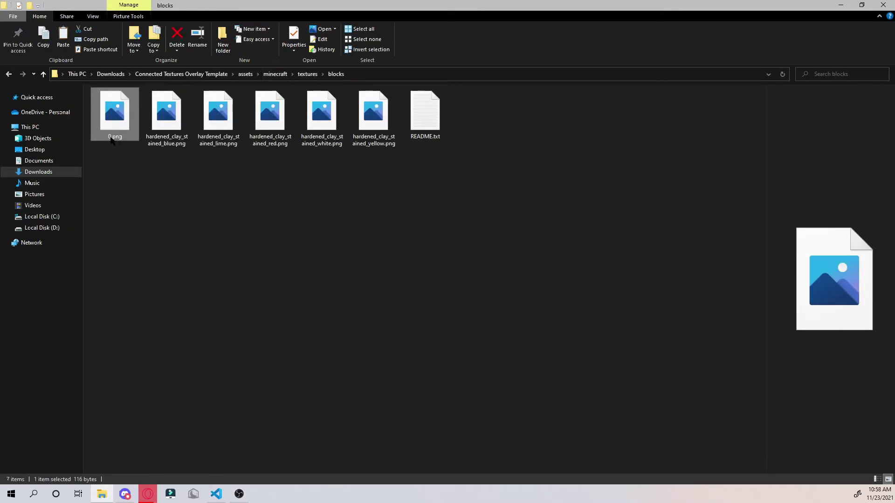
Rename 0.png to hardened_clay_stained_blue.png and delete the old blue texture
left_click(158, 145)
left_click(173, 144)
key("ctrl+c")
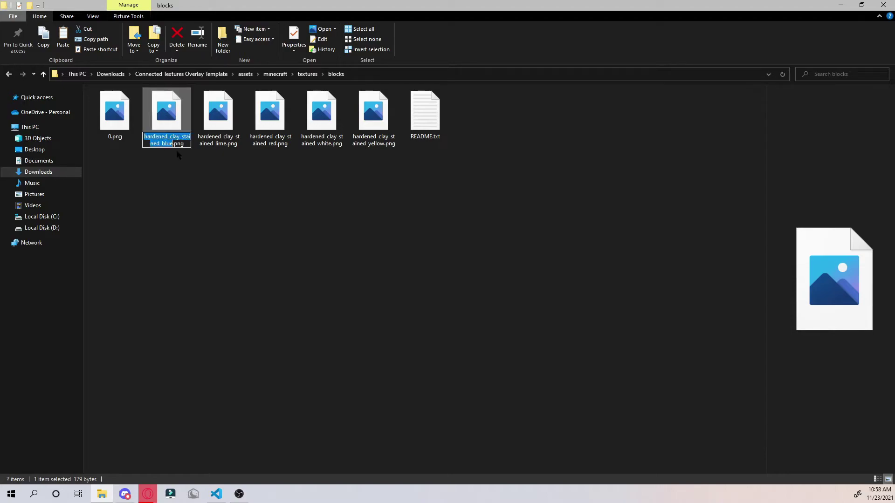
key("BackSpace")
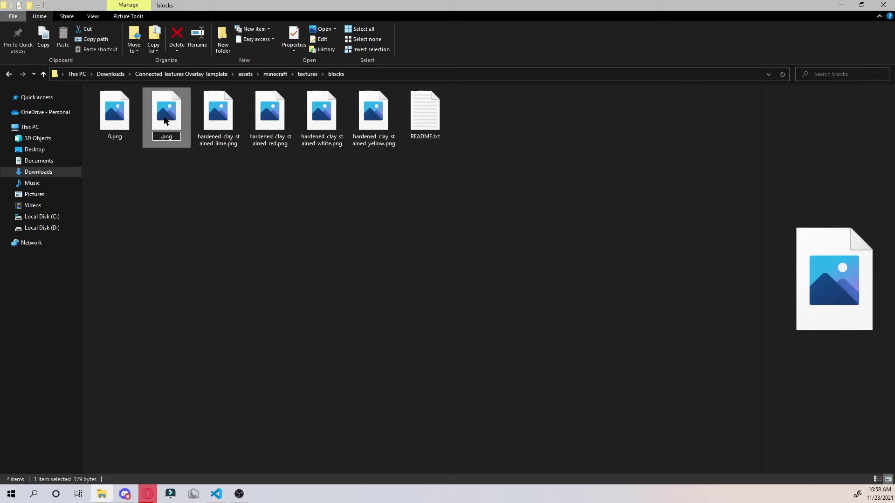
key("Return")
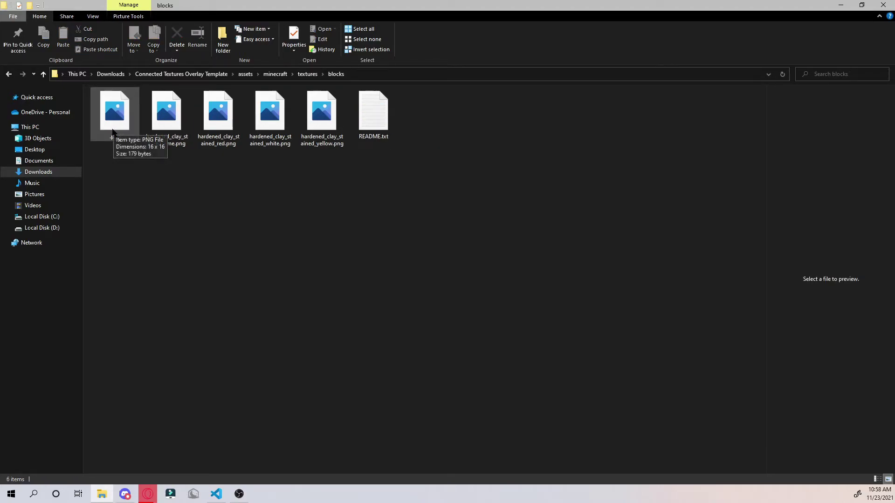
left_click(158, 139)
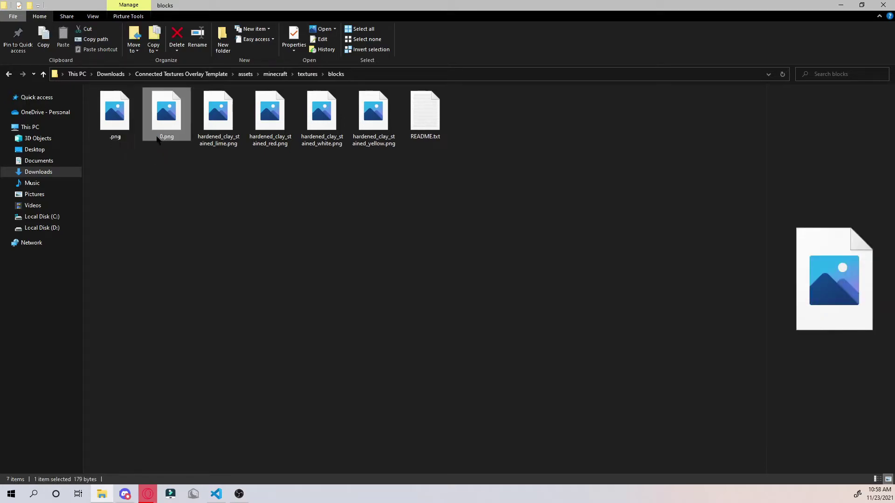
left_click(164, 137)
key("ctrl+v")
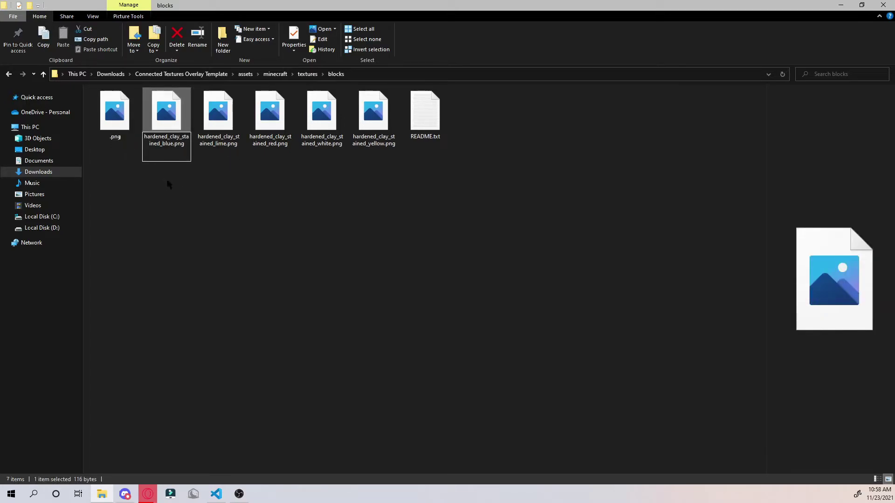
key("Left")
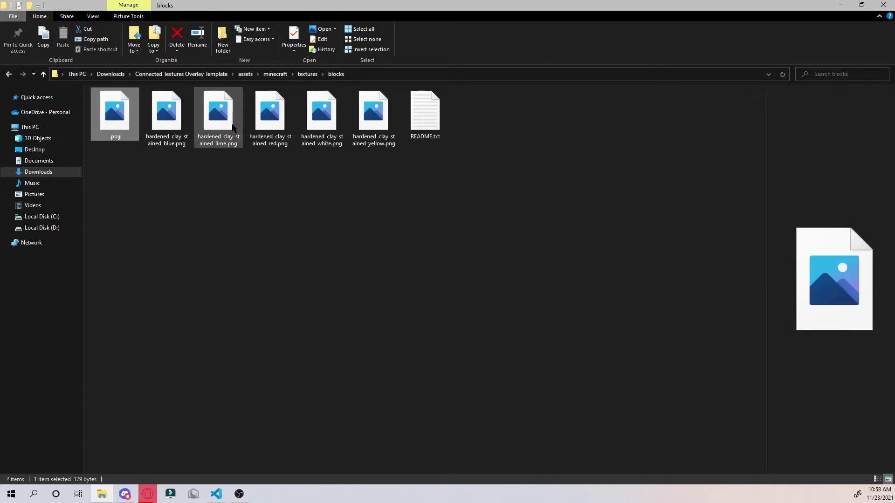
key("Delete")
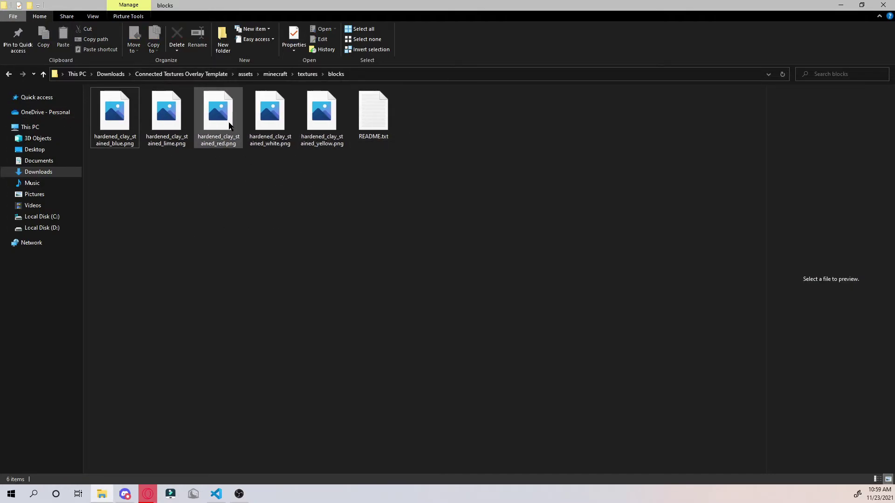
Delete the lime and yellow stained clay textures
key("Right")
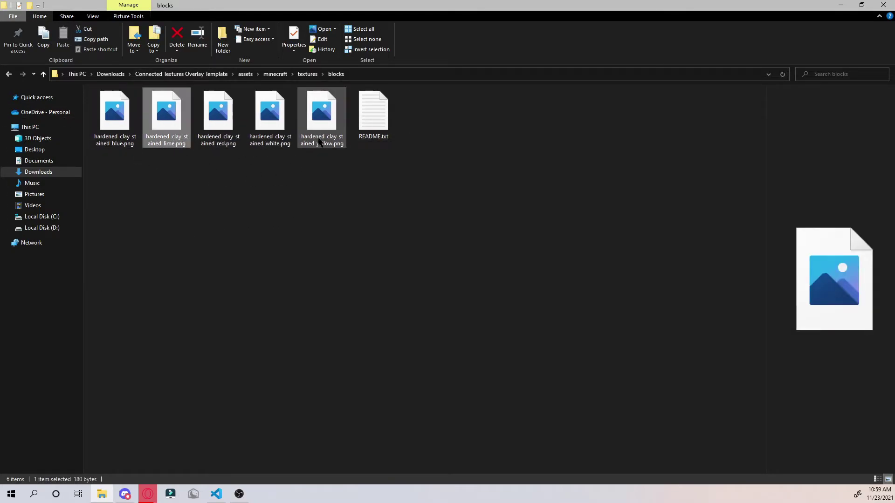
left_click(319, 143, "ctrl")
key("Delete")
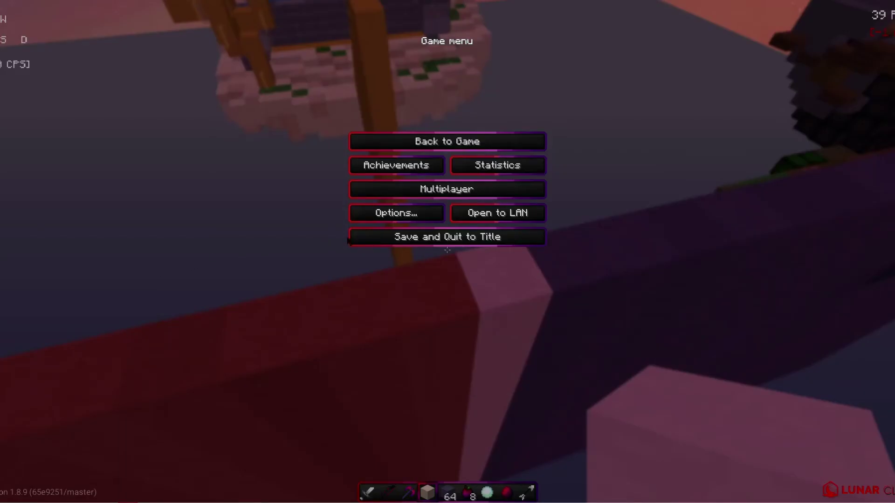
Briefly open the game options, then walk sideways and forward across the island
left_click(370, 214)
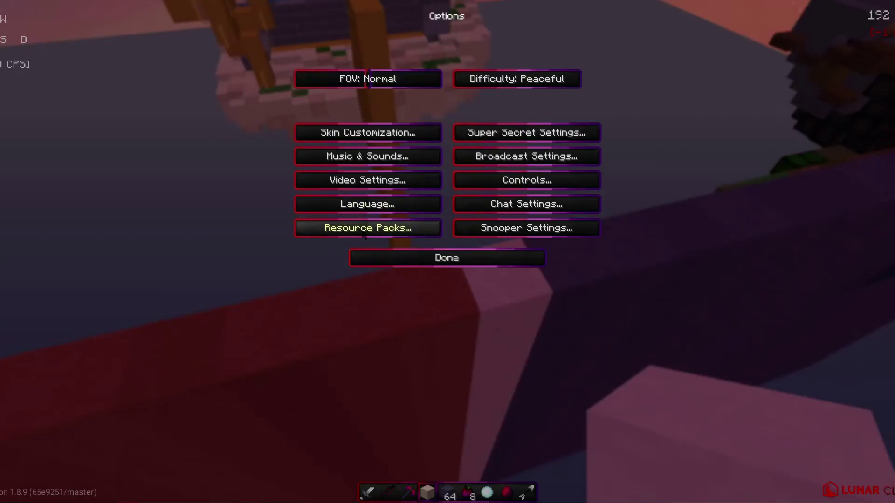
key("Escape")
key("d")
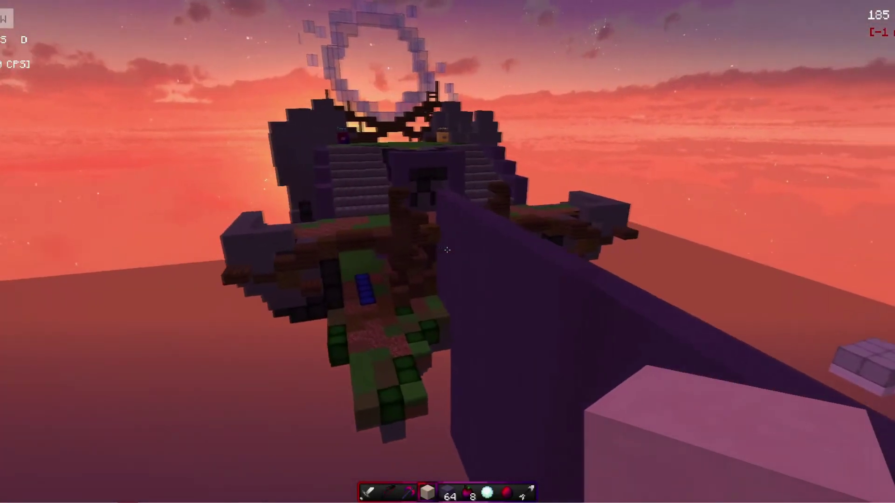
key("w")
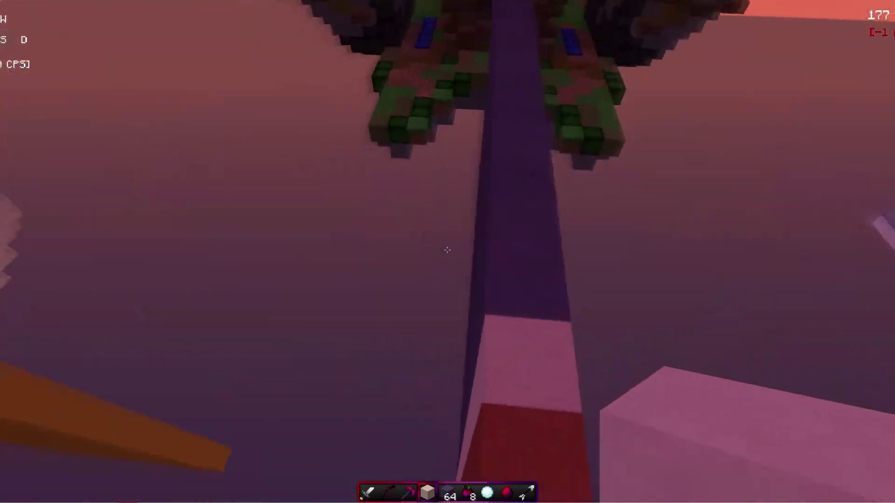
Move the Overlay pack to the top of Selected Resource Packs and confirm with Done
key("Escape")
left_click(410, 210)
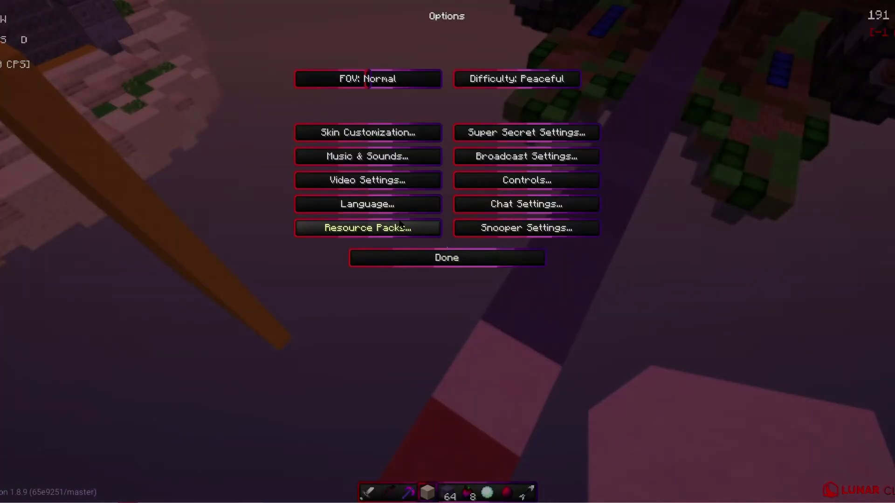
left_click(415, 228)
left_click_drag(442, 202, 443, 261)
left_click(262, 310)
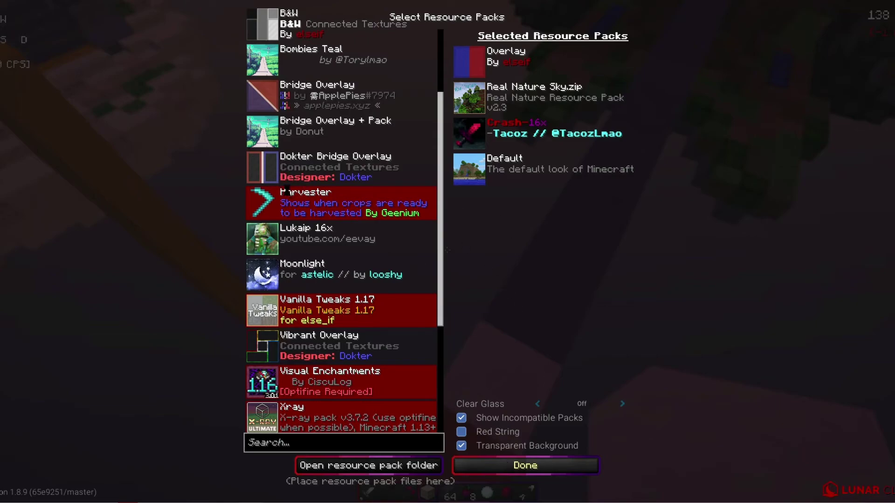
left_click(525, 465)
Resume play, step back along the red bridge and place a red clay block
left_click(424, 256)
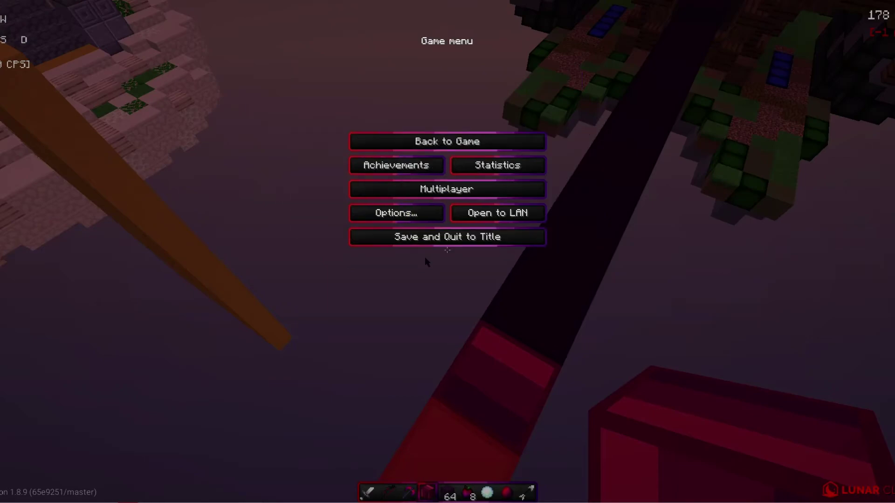
key("Escape")
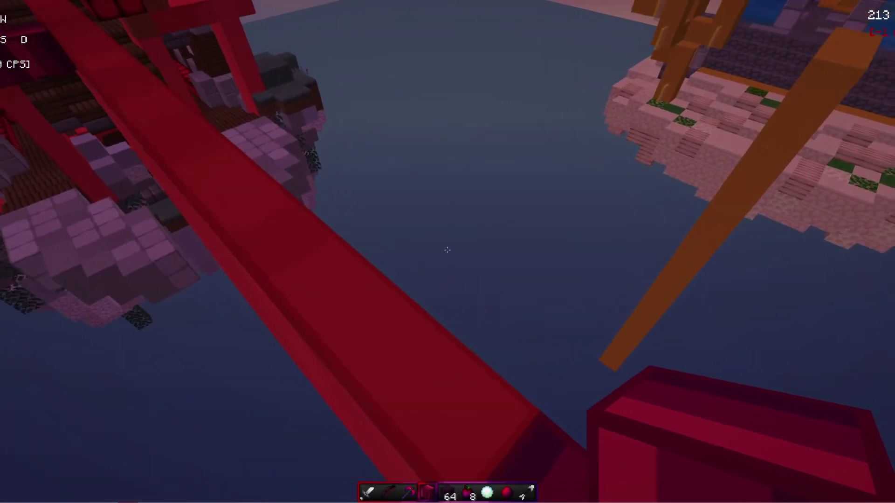
key("s")
right_click(447, 250)
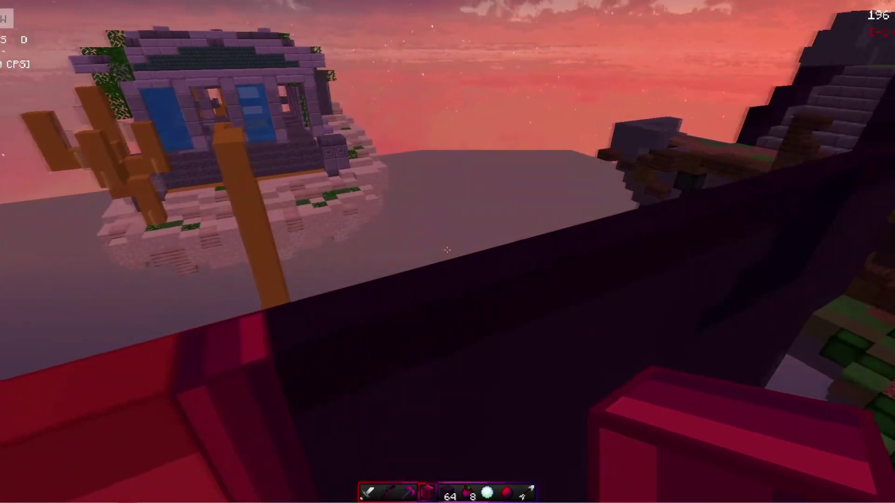
Walk toward the island in first-person view and break red wall blocks
key("d")
key("w")
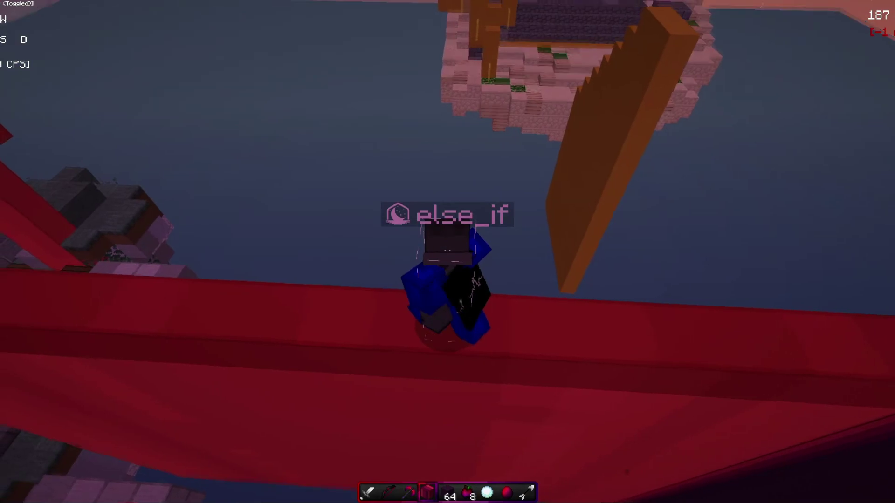
key("F5")
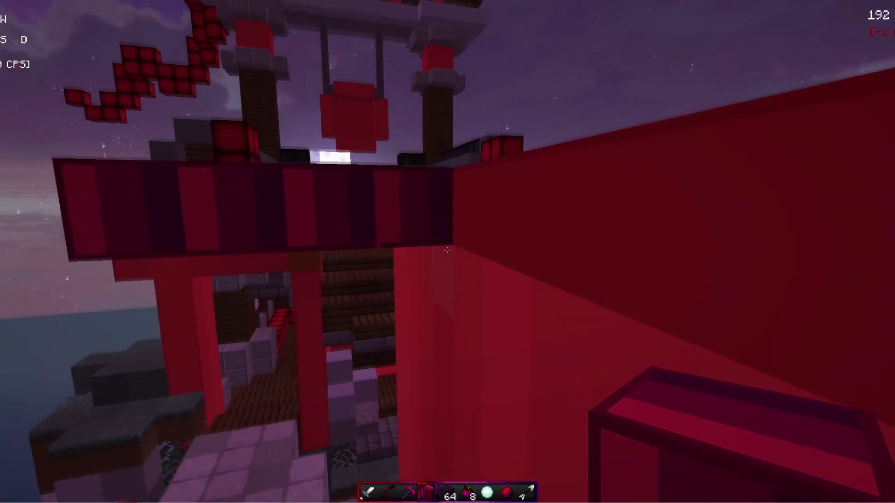
left_click_drag(447, 250, 447, 250)
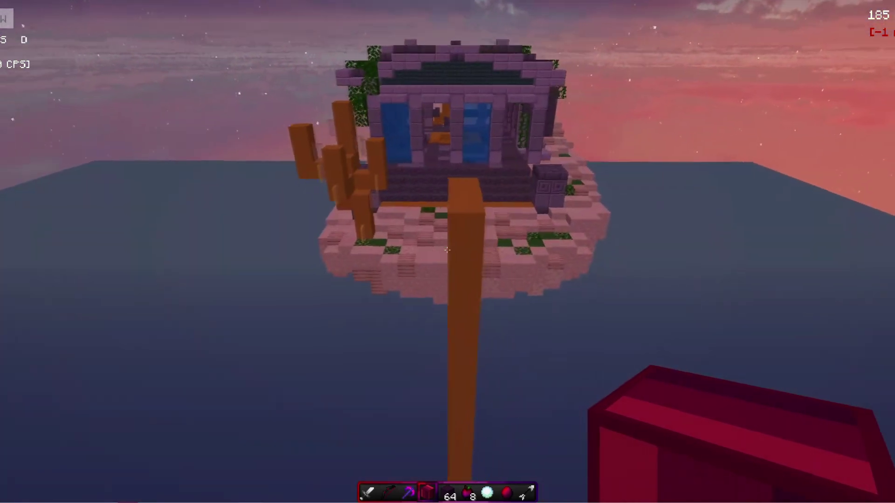